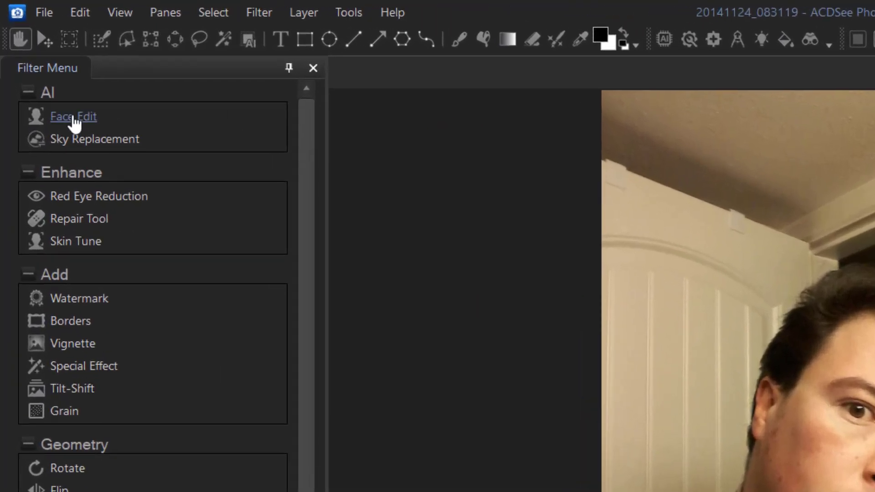
# Step: Open Face Edit on the portrait and set Face Width to 17, Jawline to 15 and Jaw Length to 68
pyautogui.click(72, 117)
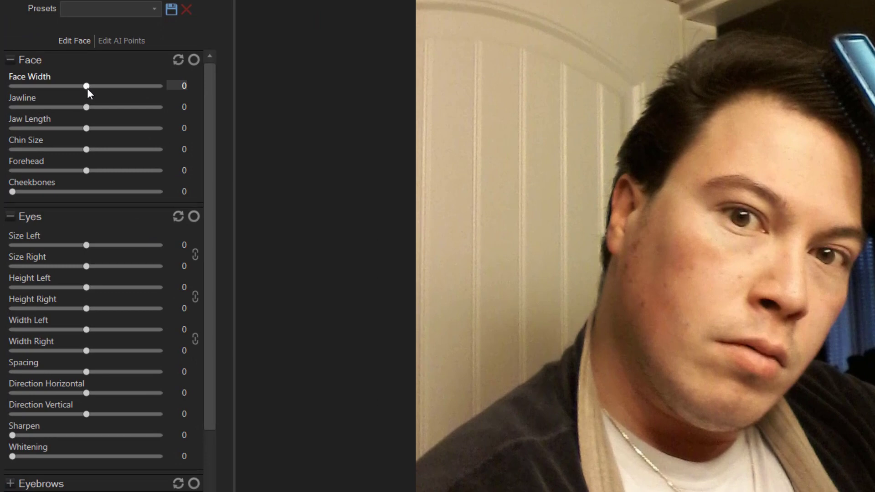
pyautogui.moveTo(87, 89)
pyautogui.mouseDown()
pyautogui.moveTo(128, 95)
pyautogui.moveTo(102, 86)
pyautogui.mouseUp()
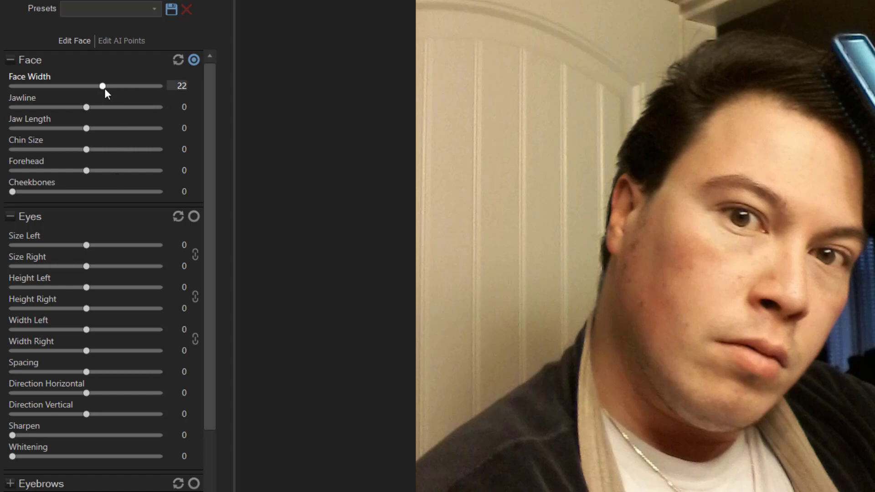
pyautogui.moveTo(105, 89); pyautogui.dragTo(94, 75)
pyautogui.moveTo(34, 84); pyautogui.dragTo(93, 91)
pyautogui.moveTo(95, 125); pyautogui.dragTo(152, 134)
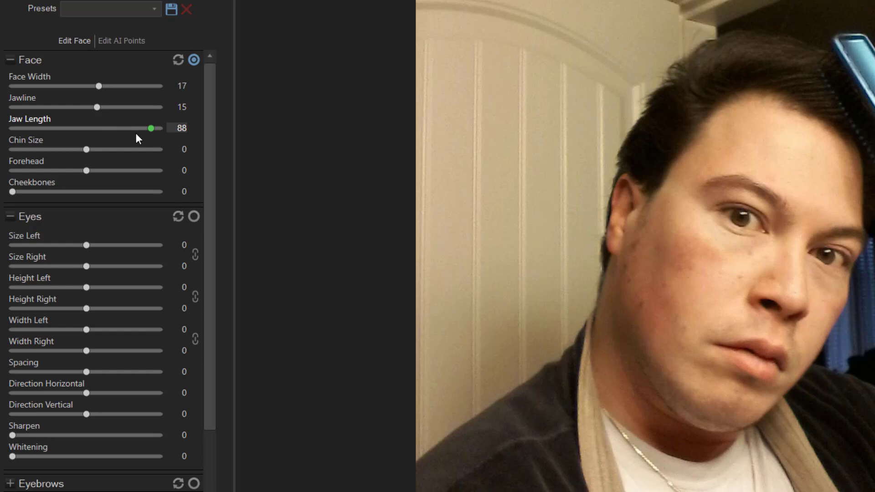
# Step: Set the face's Chin Size to -17, Forehead to 89 and Cheekbones to 83
pyautogui.moveTo(136, 134); pyautogui.dragTo(150, 156)
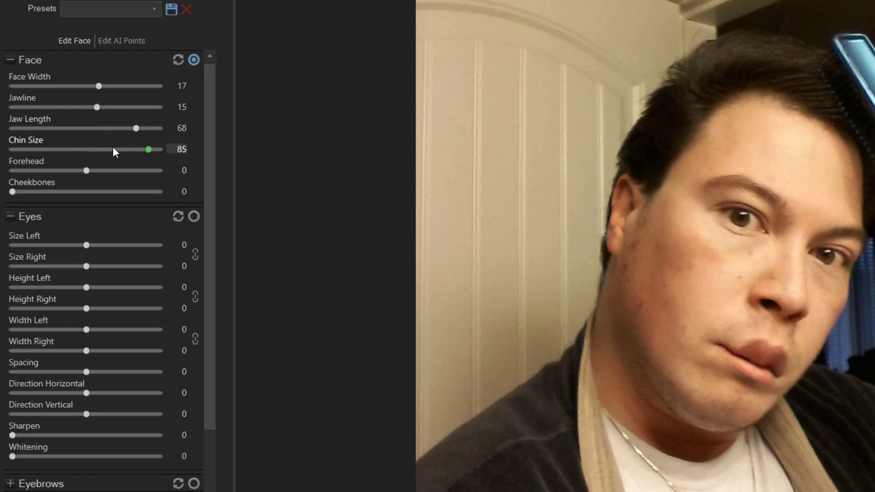
pyautogui.click(73, 141)
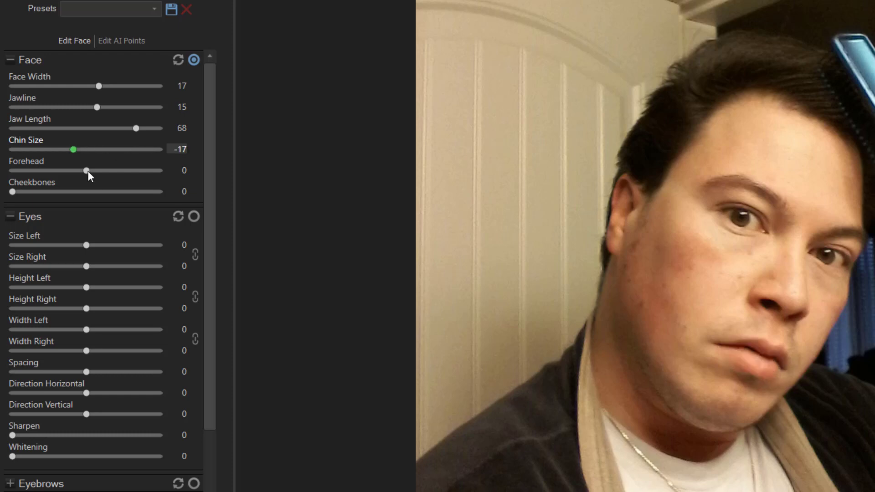
pyautogui.moveTo(88, 171)
pyautogui.mouseDown()
pyautogui.moveTo(155, 176)
pyautogui.moveTo(89, 171)
pyautogui.mouseUp()
pyautogui.moveTo(144, 172); pyautogui.dragTo(152, 173)
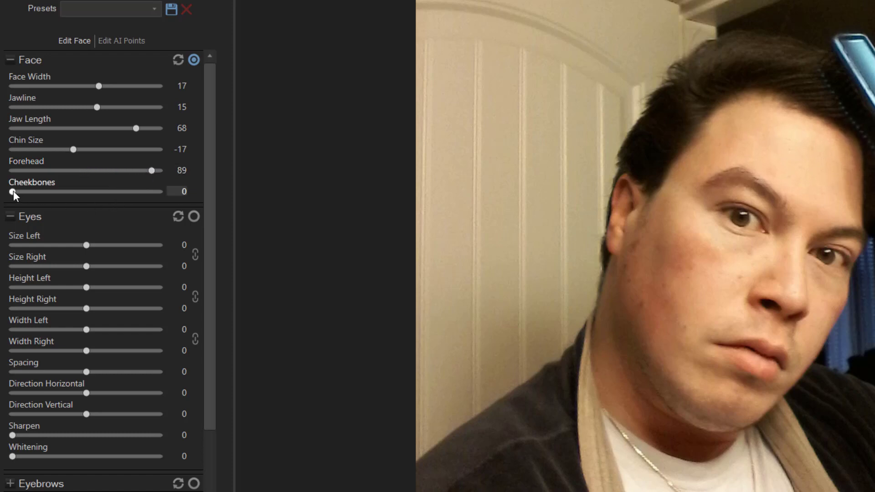
pyautogui.moveTo(13, 191); pyautogui.dragTo(135, 198)
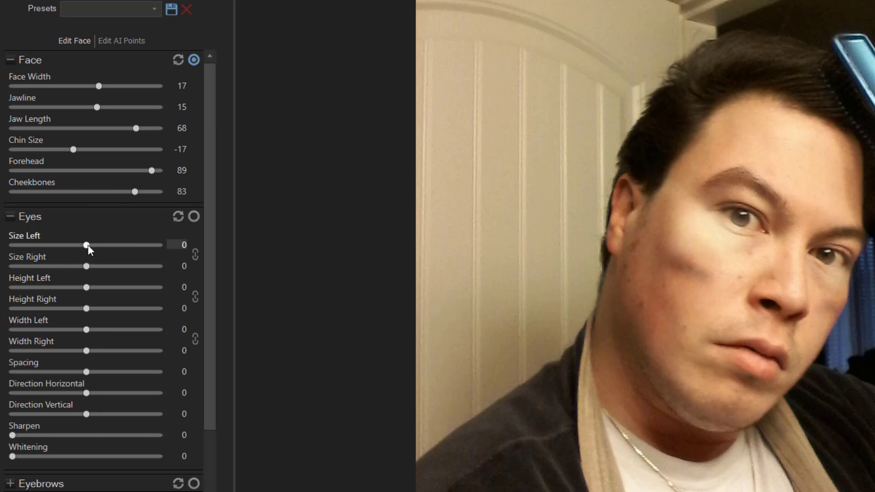
# Step: Set both eyes' Size to 84, Height to 92 and Width to 82, with eye Spacing at 14
pyautogui.moveTo(88, 245); pyautogui.dragTo(149, 250)
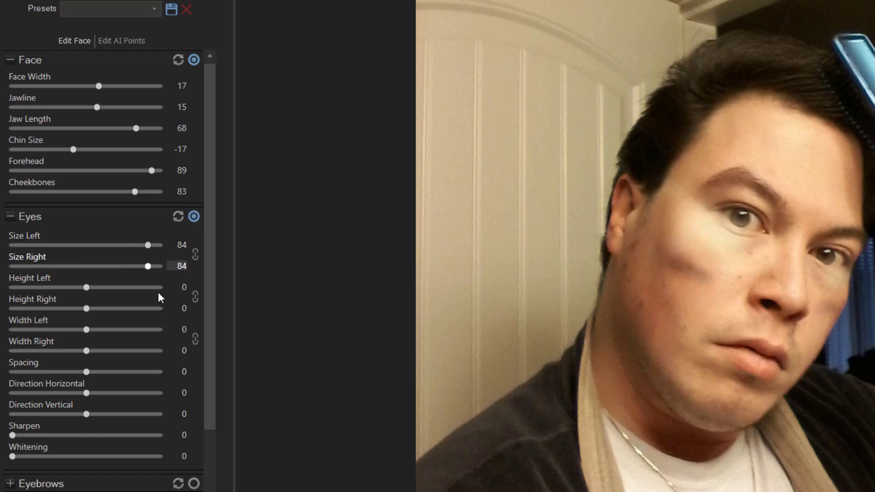
pyautogui.moveTo(87, 308); pyautogui.dragTo(152, 313)
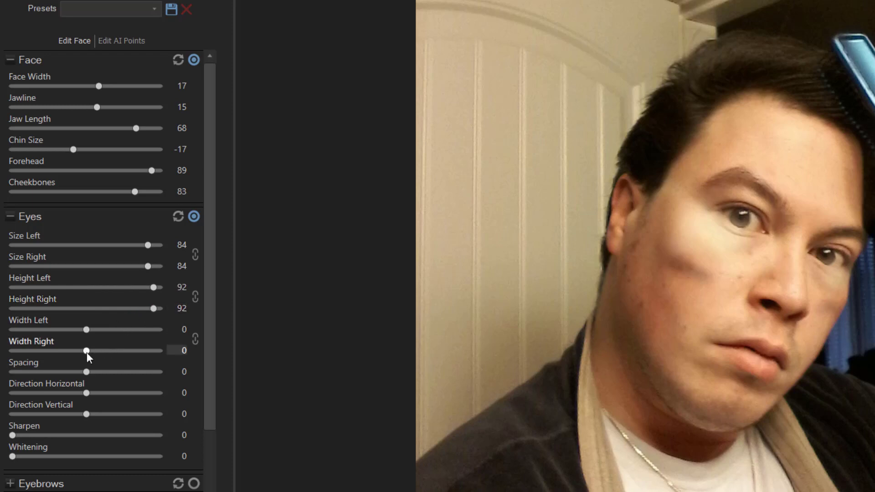
pyautogui.moveTo(111, 356); pyautogui.dragTo(147, 359)
pyautogui.moveTo(87, 370); pyautogui.dragTo(7, 385)
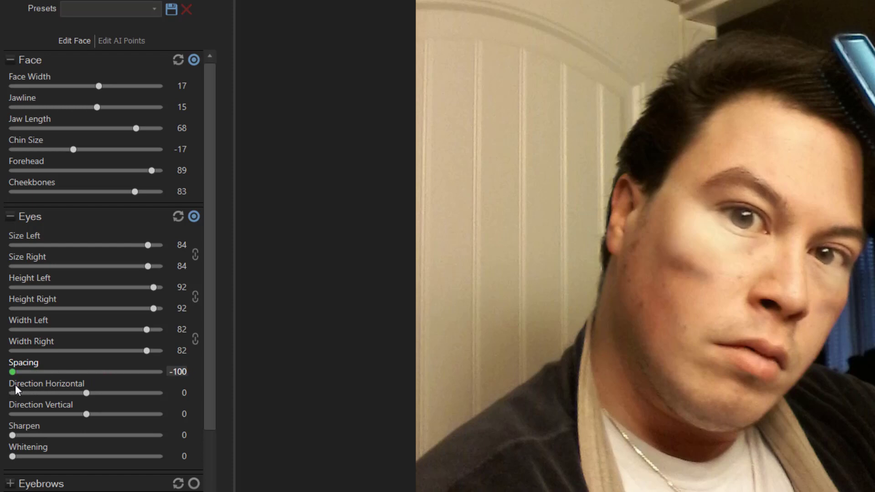
pyautogui.click(96, 372)
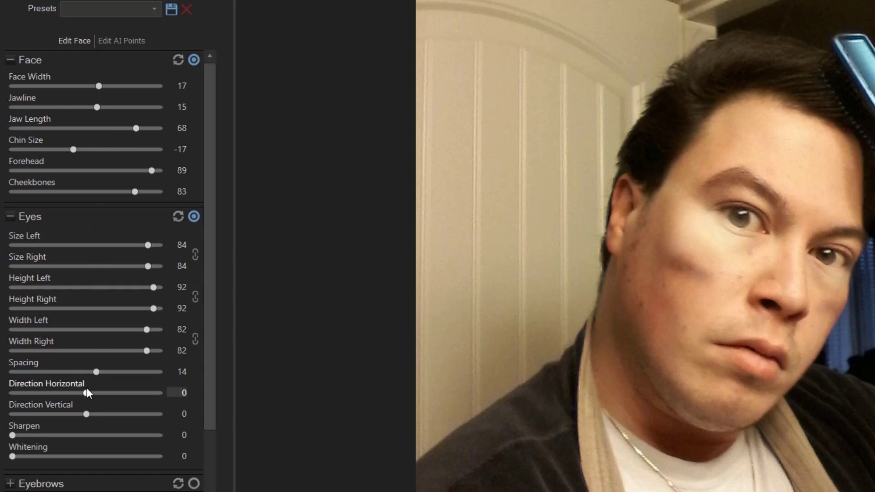
# Step: Set the eyes' Direction Horizontal to 100, Direction Vertical to 86, Sharpen to 72 and Whitening to 90
pyautogui.moveTo(87, 392); pyautogui.dragTo(161, 396)
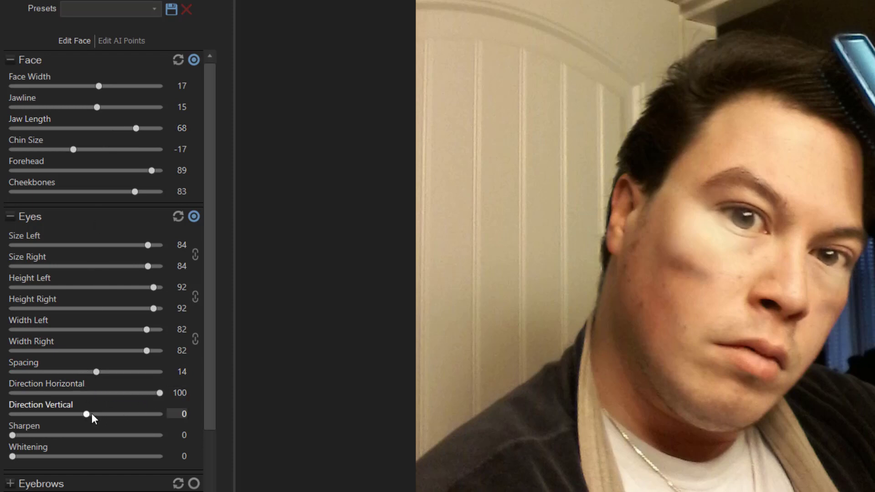
pyautogui.moveTo(86, 414); pyautogui.dragTo(149, 417)
pyautogui.moveTo(34, 435); pyautogui.dragTo(119, 441)
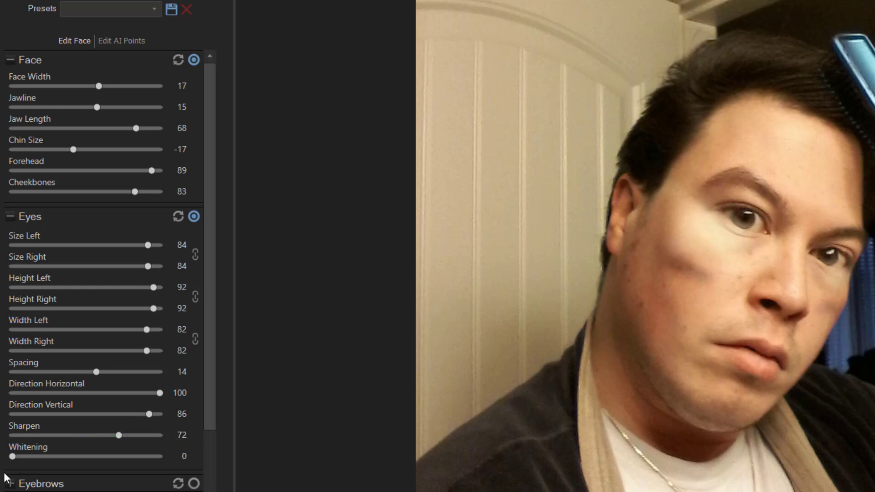
pyautogui.moveTo(68, 460)
pyautogui.mouseDown()
pyautogui.moveTo(17, 459)
pyautogui.moveTo(75, 456)
pyautogui.mouseUp()
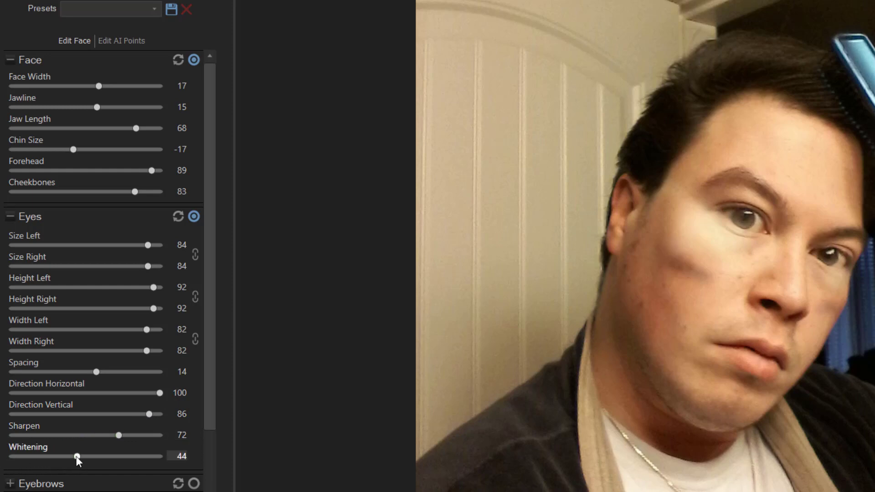
pyautogui.click(145, 456)
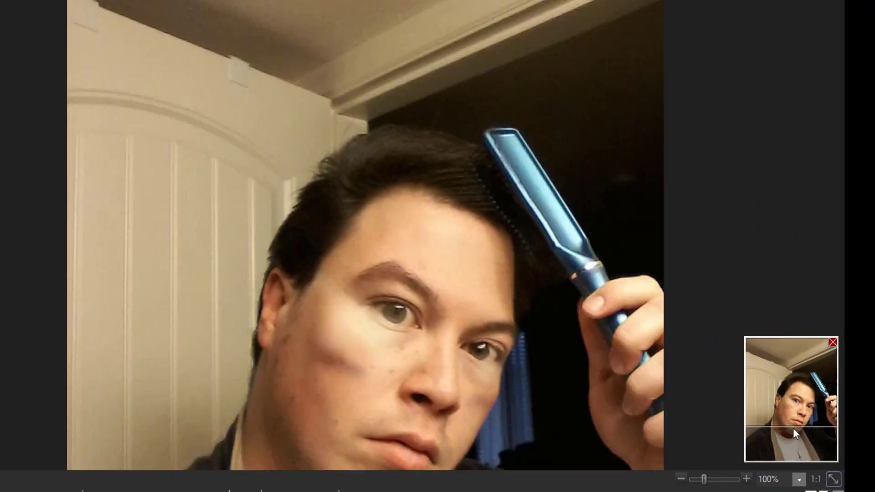
# Step: Set the skin's Smooth Wrinkles to 58 and Smooth Crows Feet to 52 on both sides, Smoothing to 69, and try the Glow effect
pyautogui.click(793, 427)
pyautogui.click(773, 390)
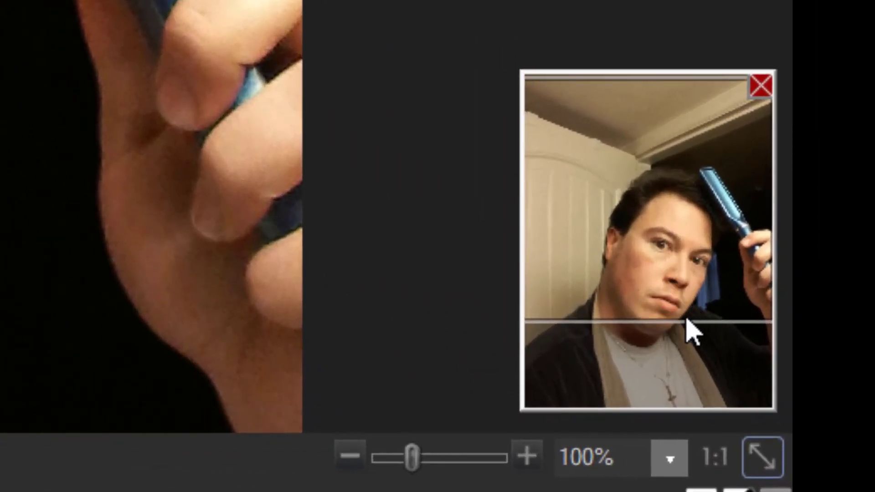
pyautogui.click(687, 321)
pyautogui.moveTo(528, 198); pyautogui.dragTo(555, 210)
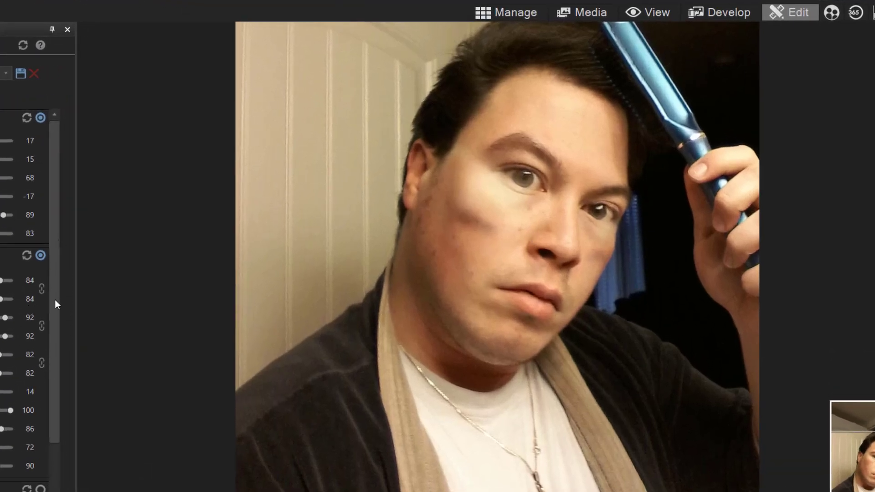
pyautogui.scroll(-3, 32, 412)
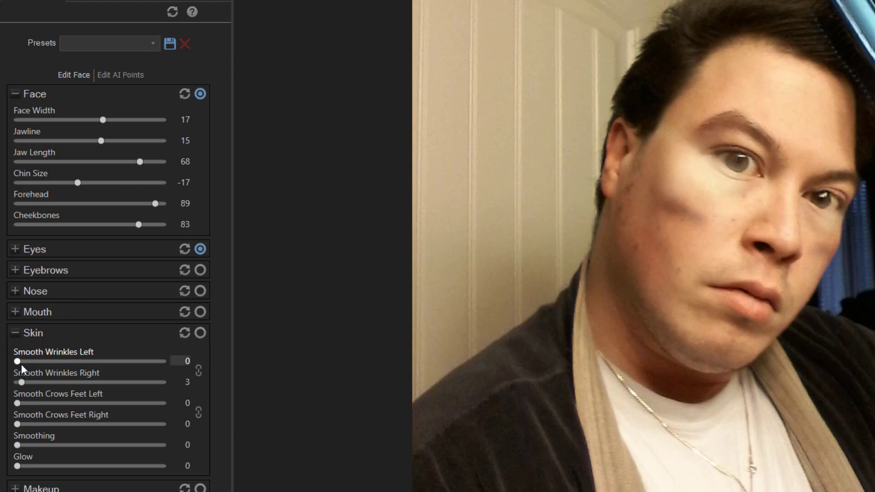
pyautogui.moveTo(20, 364); pyautogui.dragTo(103, 372)
pyautogui.moveTo(34, 408); pyautogui.dragTo(74, 412)
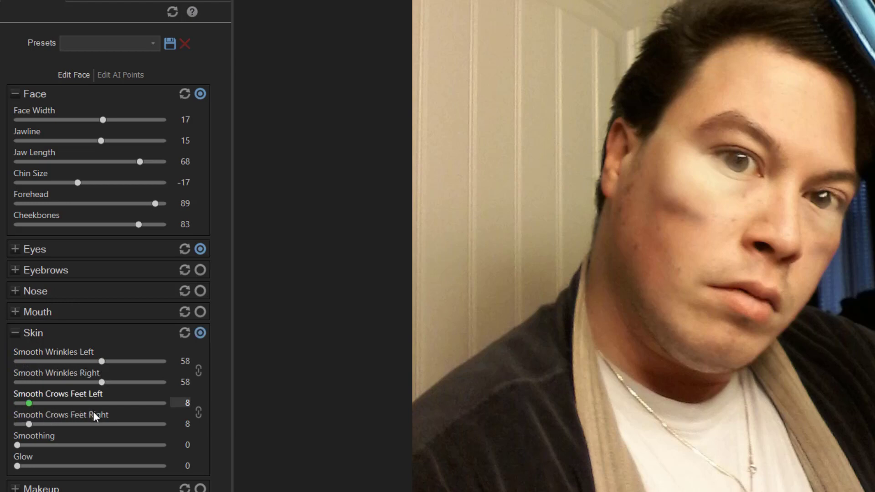
pyautogui.moveTo(19, 447); pyautogui.dragTo(119, 443)
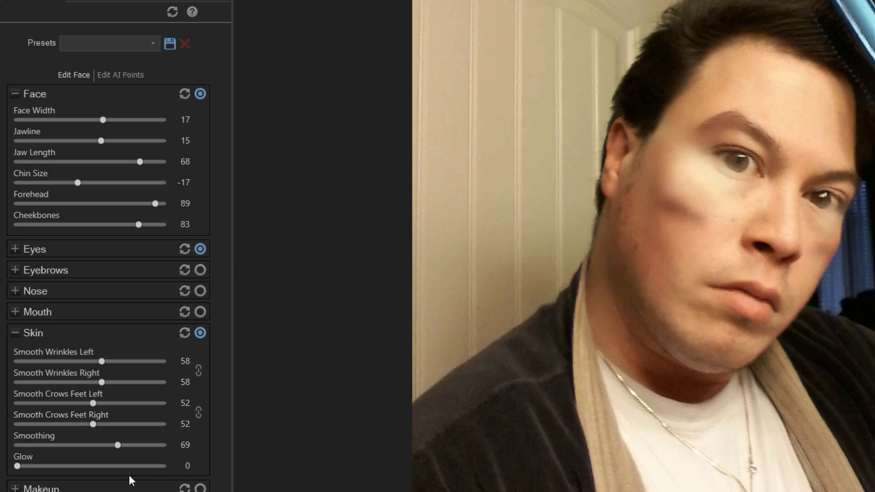
pyautogui.moveTo(19, 466); pyautogui.dragTo(3, 487)
# Step: Try makeup with Lip Saturation at 39 and Lip Hue at 68, and return both to 0
pyautogui.click(16, 489)
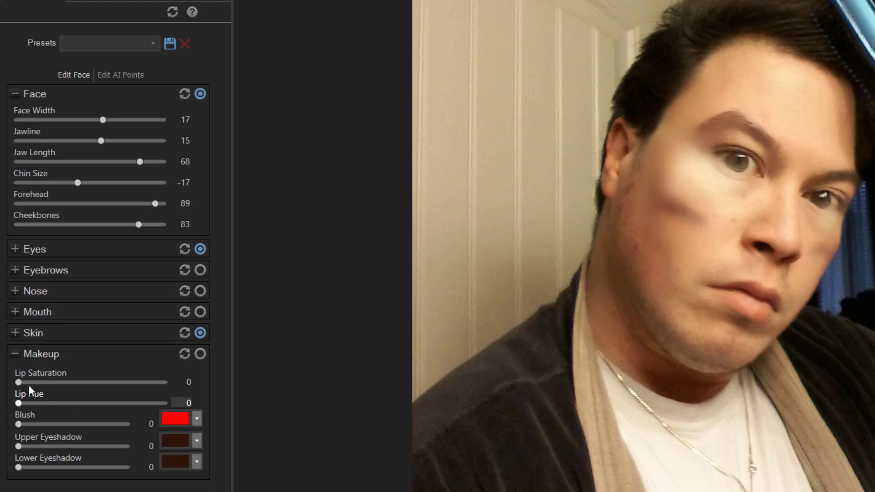
pyautogui.click(19, 382)
pyautogui.click(76, 383)
pyautogui.moveTo(19, 403); pyautogui.dragTo(39, 404)
pyautogui.click(117, 409)
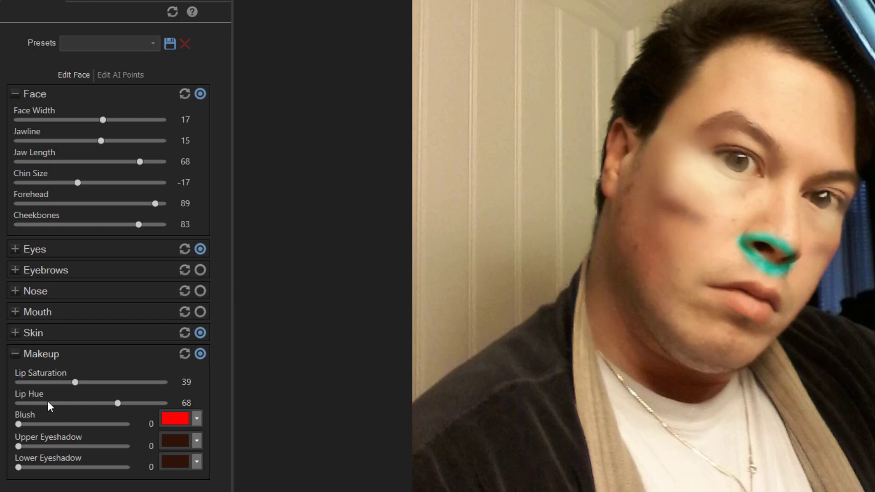
pyautogui.click(14, 403)
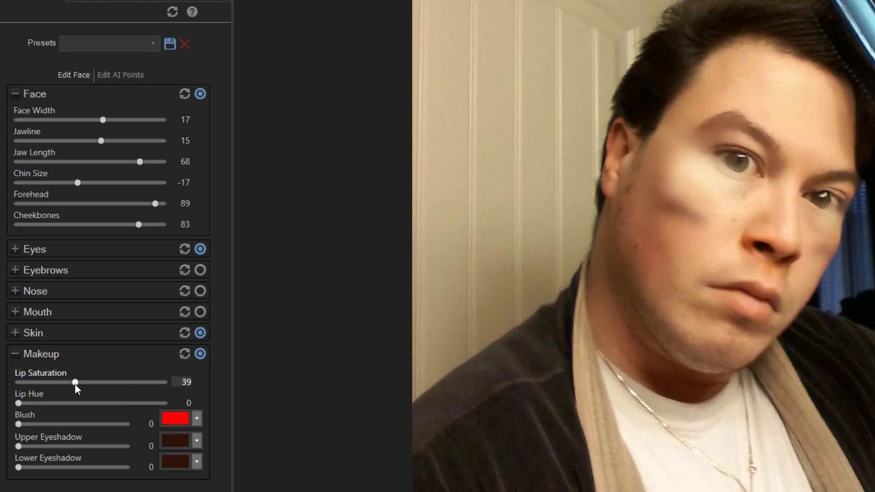
pyautogui.moveTo(74, 383); pyautogui.dragTo(11, 384)
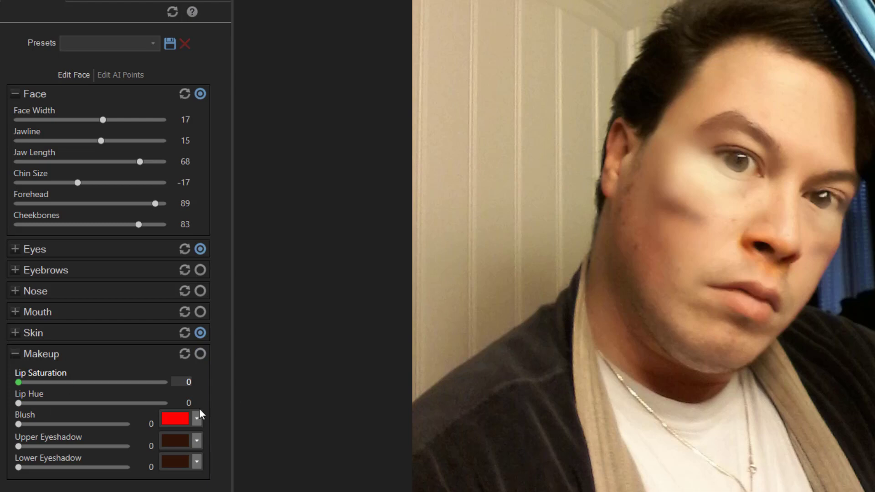